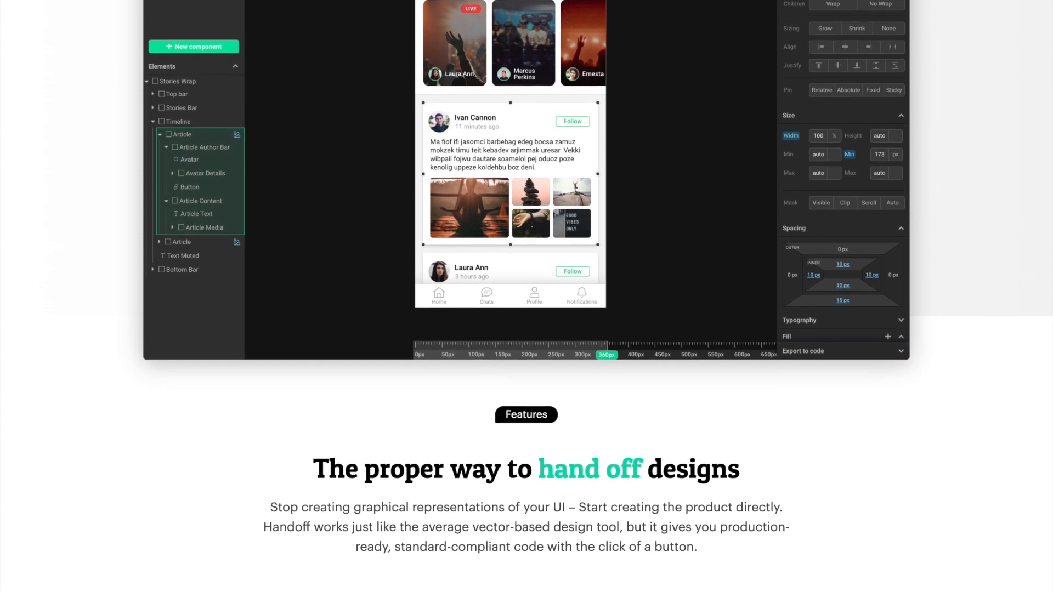
# - Look through the Handoff website's overview of its design and code features
pyautogui.scroll(-5, 527, 296)
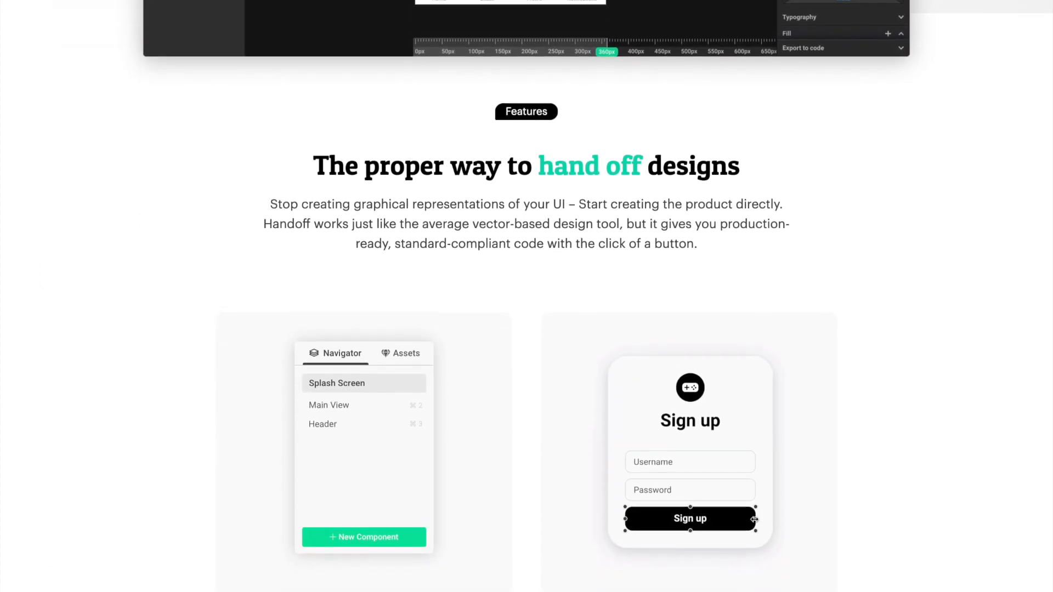
pyautogui.scroll(-5, 526, 296)
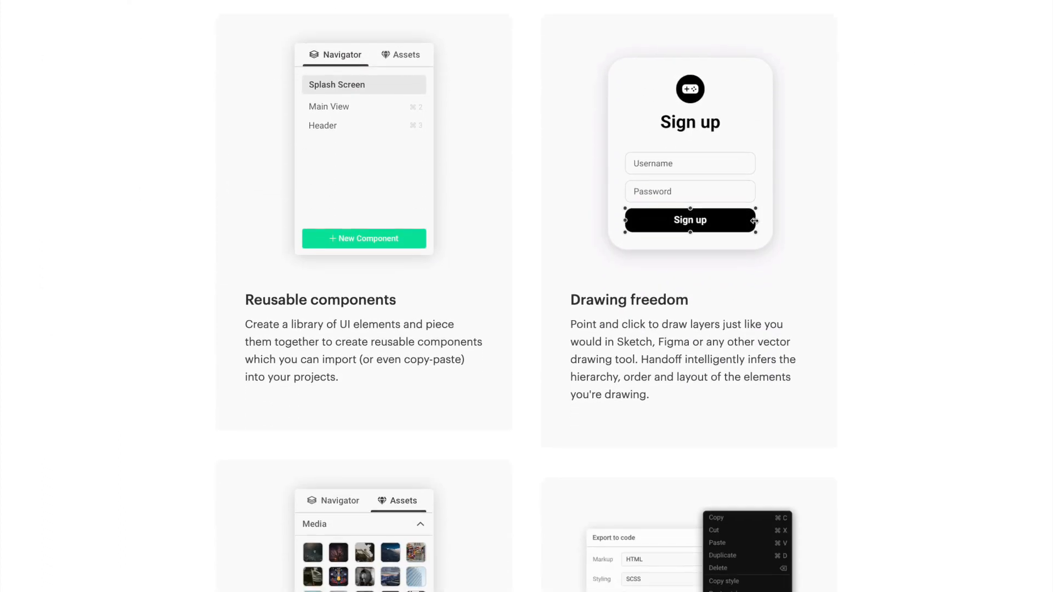
pyautogui.scroll(-3, 526, 296)
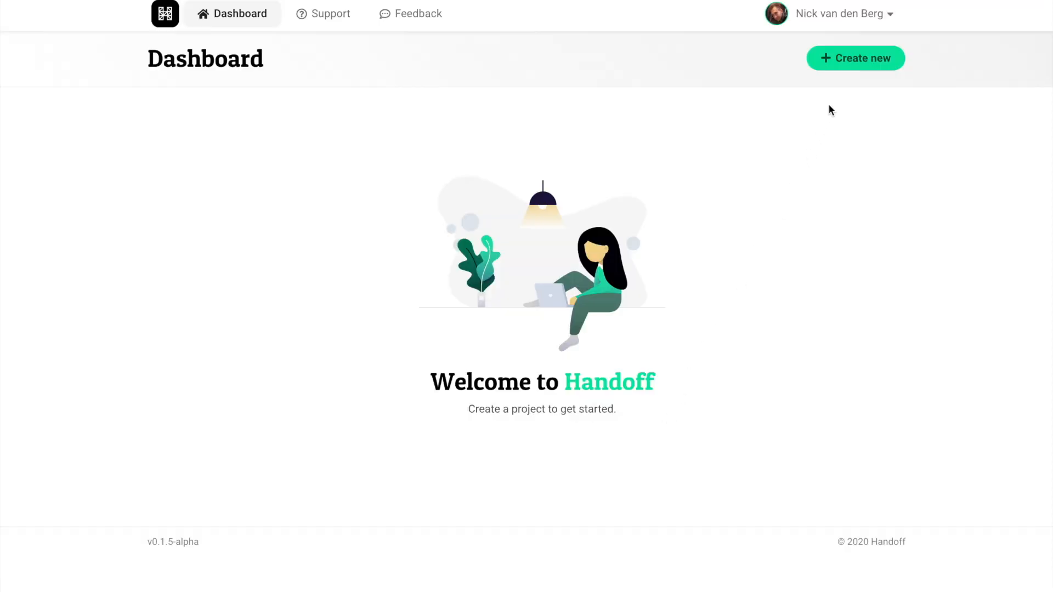
# - Create a new project named "Nice Dem"
pyautogui.click(857, 62)
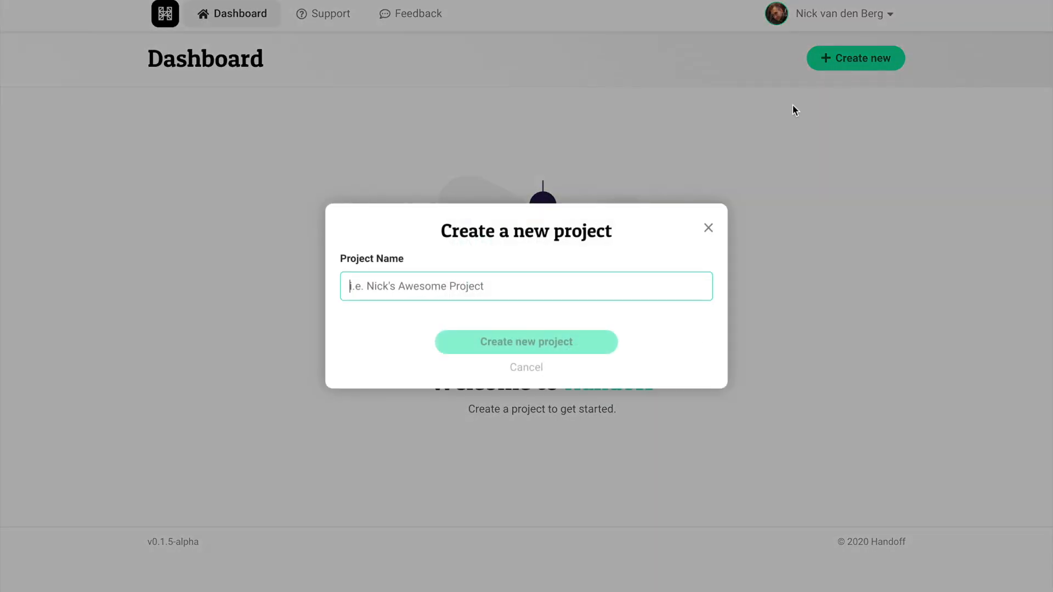
pyautogui.write('Nice Dem')
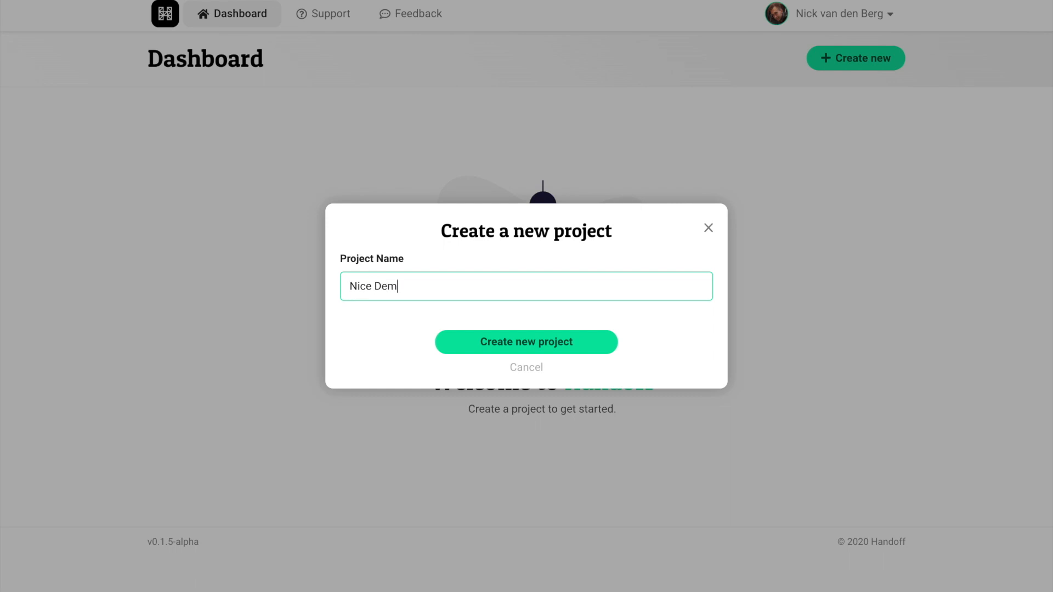
pyautogui.press('Return')
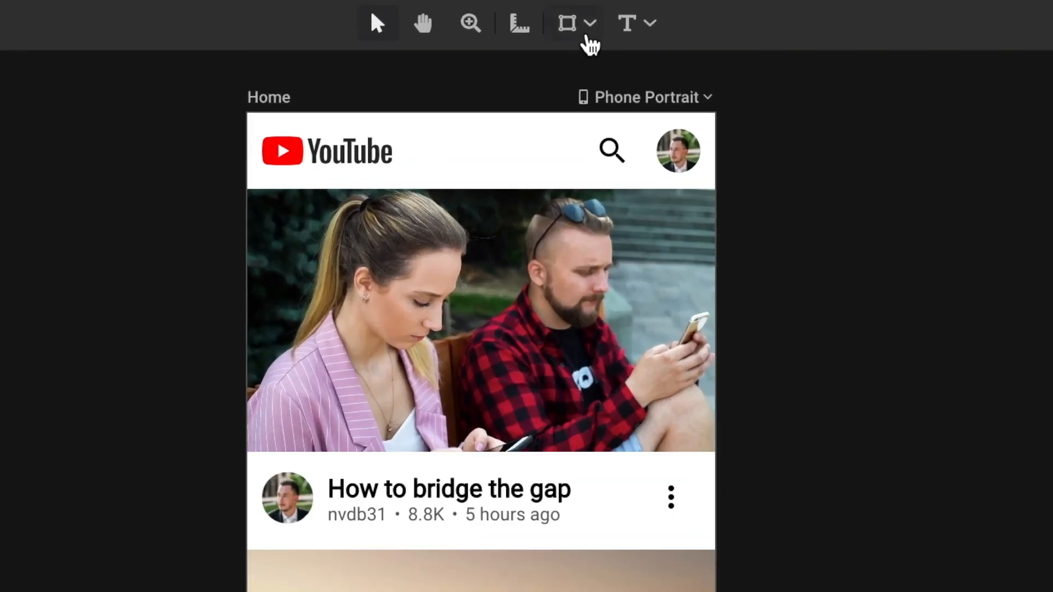
# - Look over the available shape tools and inspect the Home screen's video list up close
pyautogui.click(587, 30)
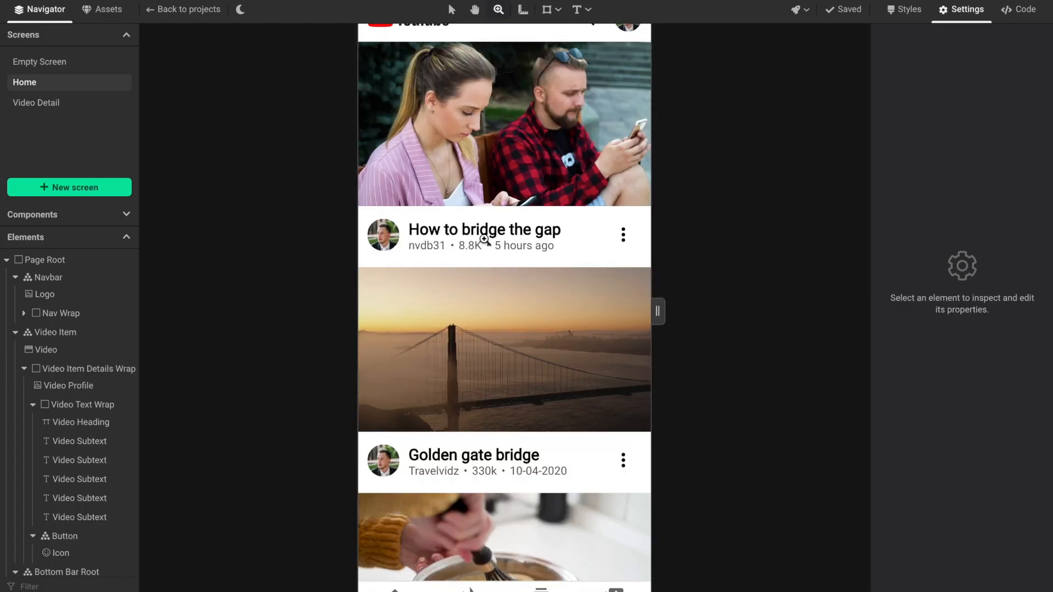
pyautogui.click(483, 227)
pyautogui.click(478, 215)
pyautogui.scroll(-3, 482, 183)
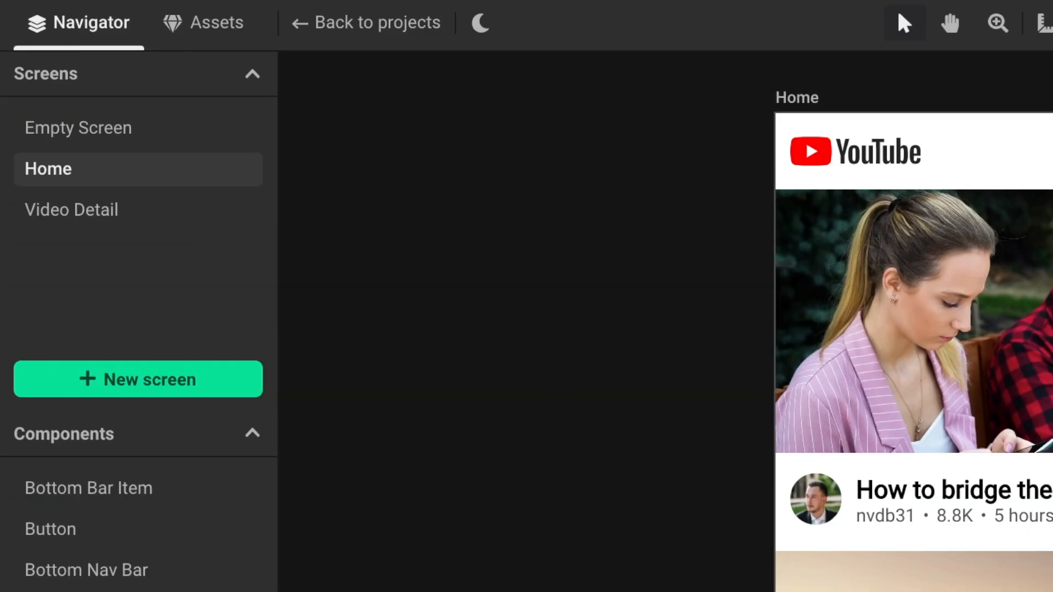
# - Review the project's assets and the first video's component settings and code on the Home screen
pyautogui.click(227, 39)
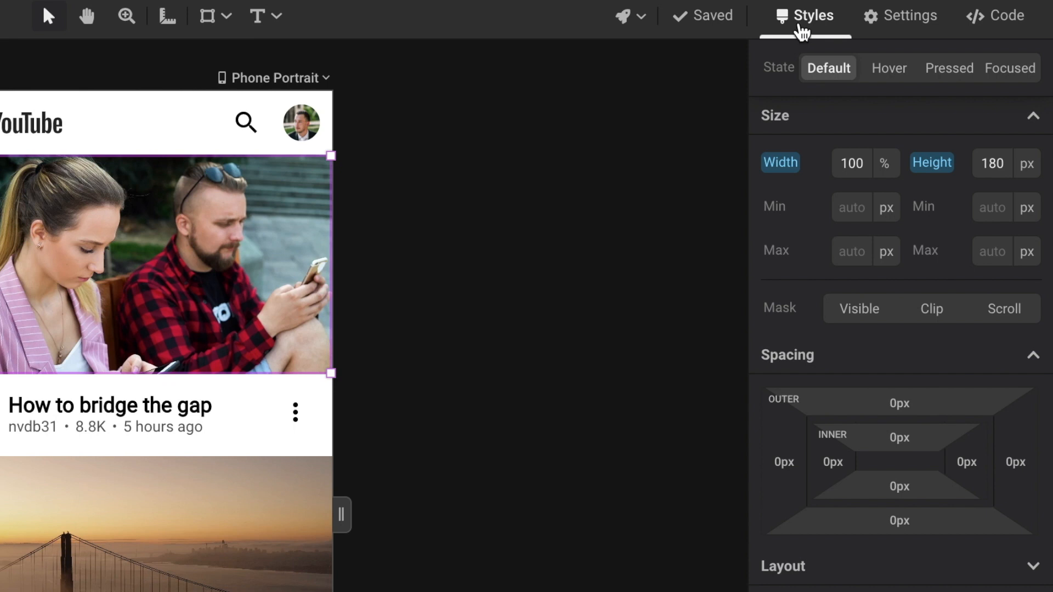
pyautogui.click(888, 30)
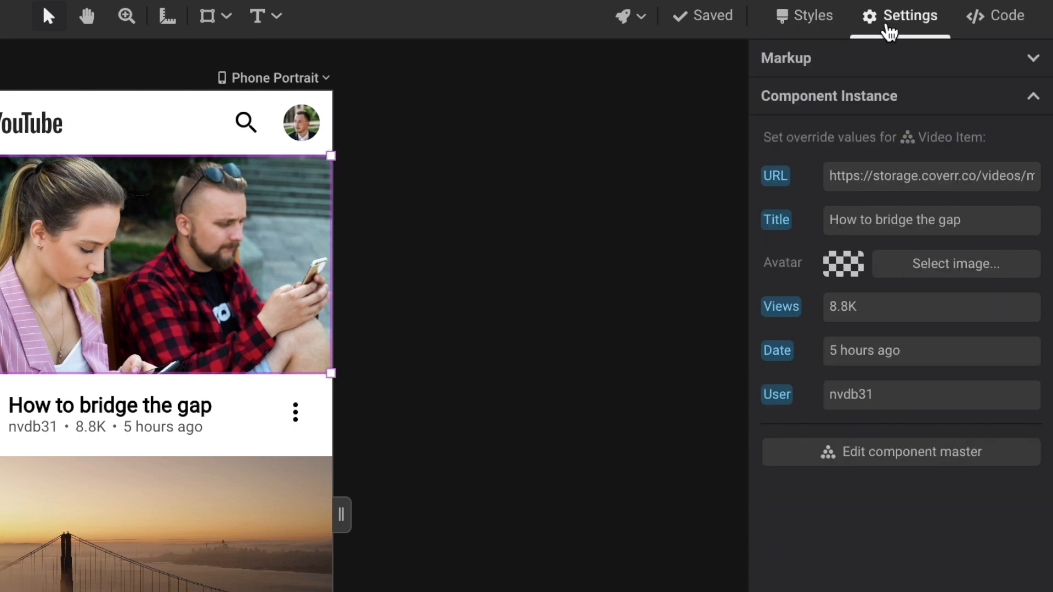
pyautogui.click(999, 29)
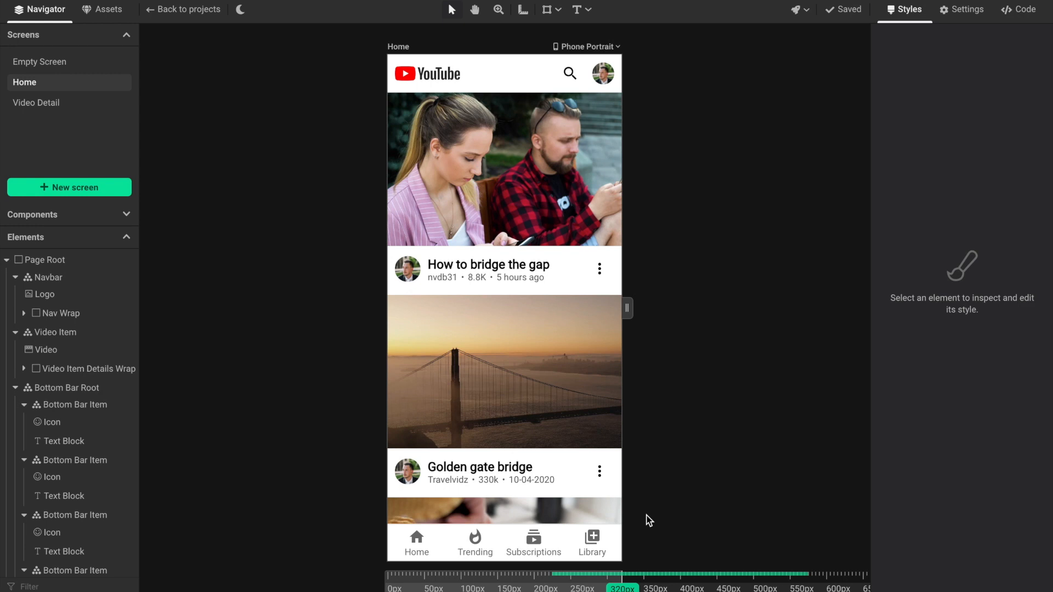
pyautogui.click(524, 269)
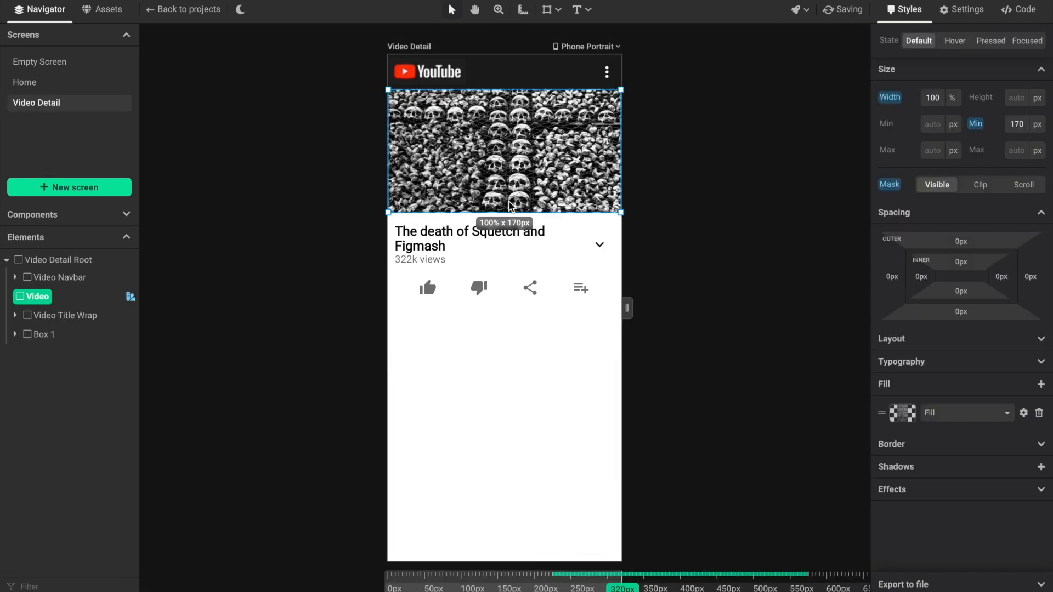
# - Resize the video box on the Video Detail screen to a minimum height of 150 px
pyautogui.moveTo(509, 202); pyautogui.dragTo(510, 197)
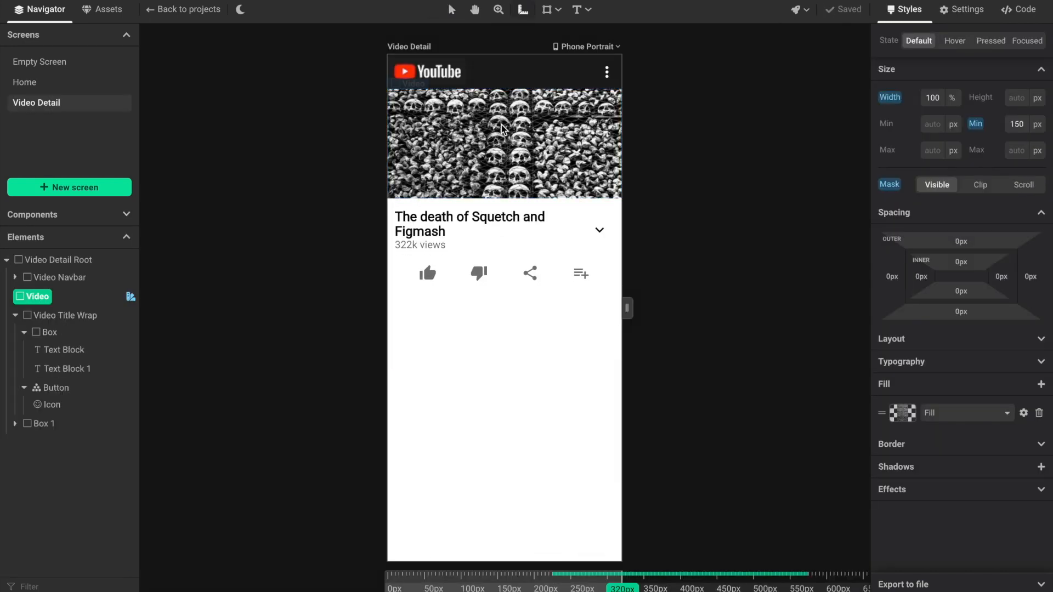
pyautogui.moveTo(502, 94); pyautogui.dragTo(501, 133)
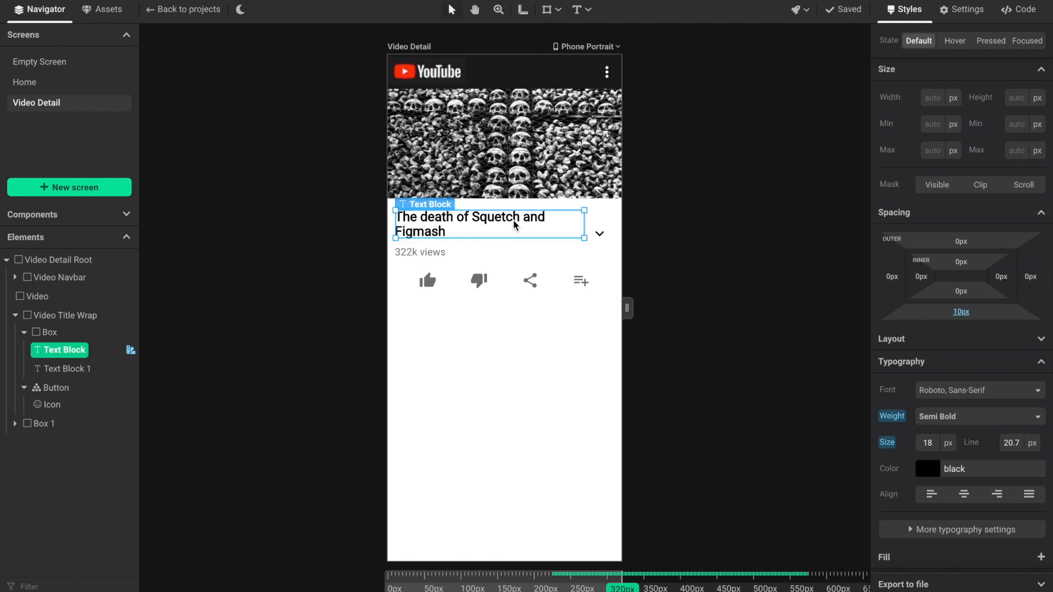
# - Replace the heading text below the video with "Enter video title"
pyautogui.doubleClick(513, 221)
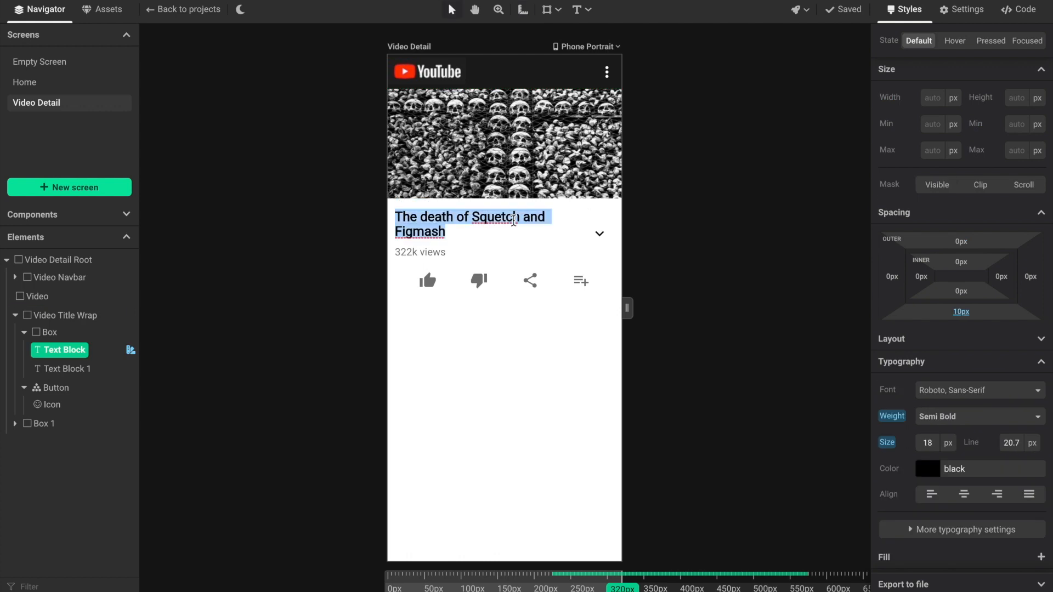
pyautogui.write('Enter video title')
pyautogui.press('Escape')
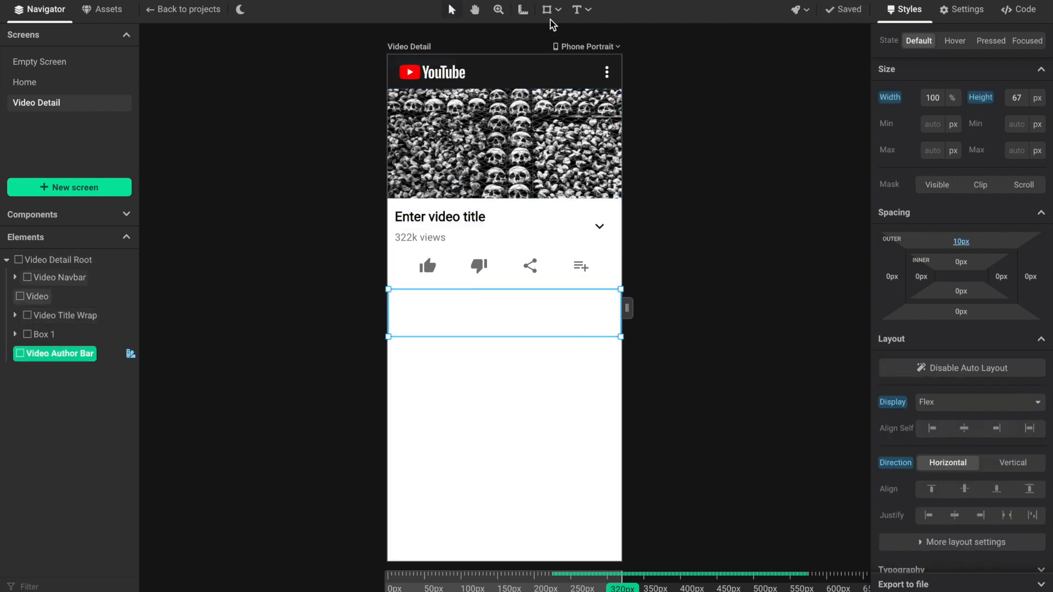
# - Draw a circle of about 34 x 34 px at the start of the Video Author Bar
pyautogui.click(556, 10)
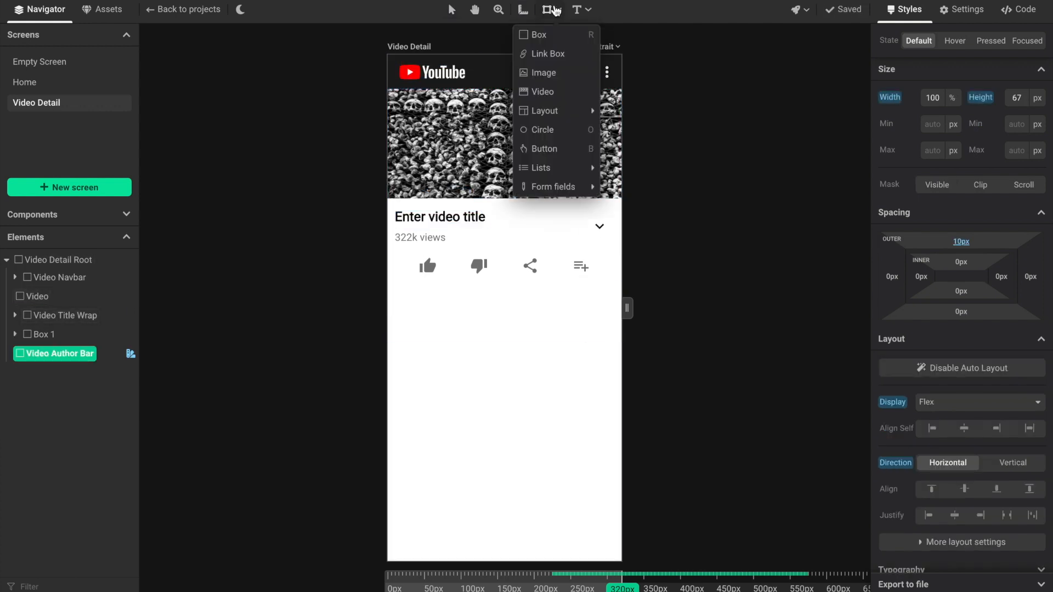
pyautogui.click(542, 130)
pyautogui.moveTo(398, 300); pyautogui.dragTo(423, 325)
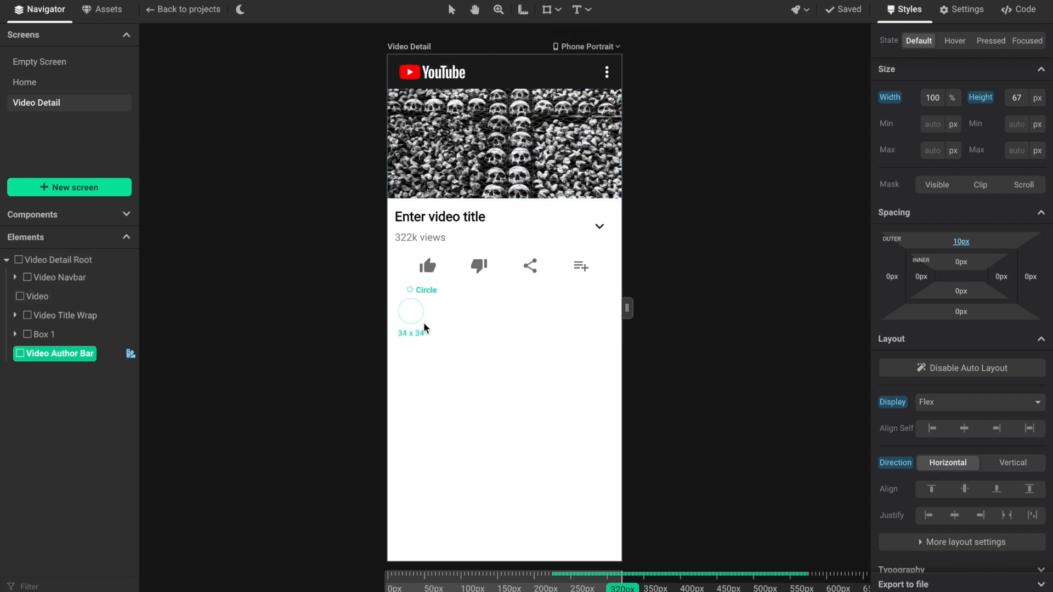
# - Add a text block beside the circle in the Video Author Bar
pyautogui.click(581, 9)
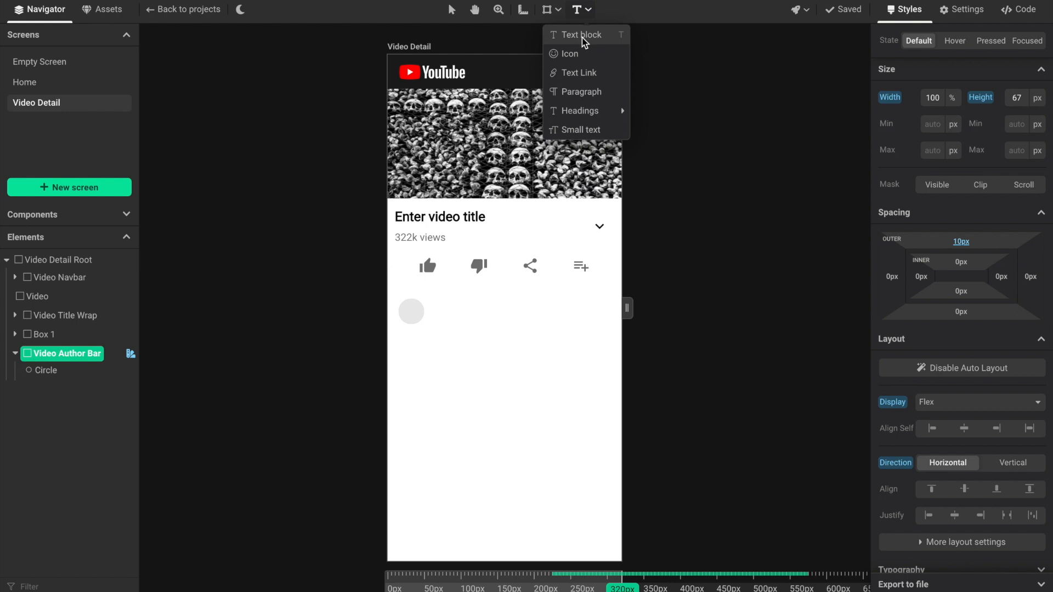
pyautogui.click(582, 37)
pyautogui.moveTo(432, 301); pyautogui.dragTo(531, 321)
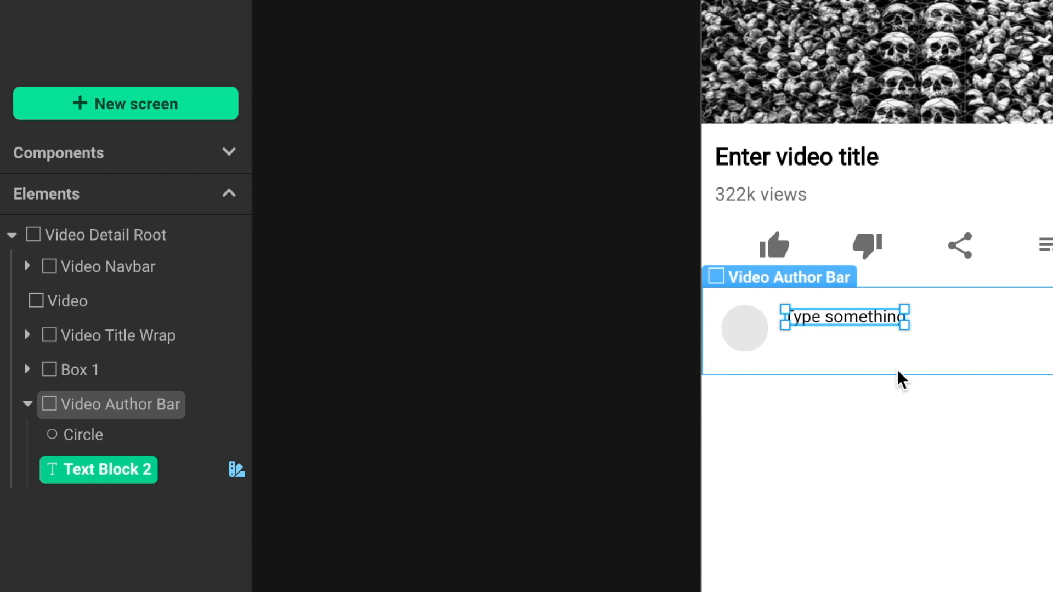
pyautogui.hscroll(-1, 140, 470)
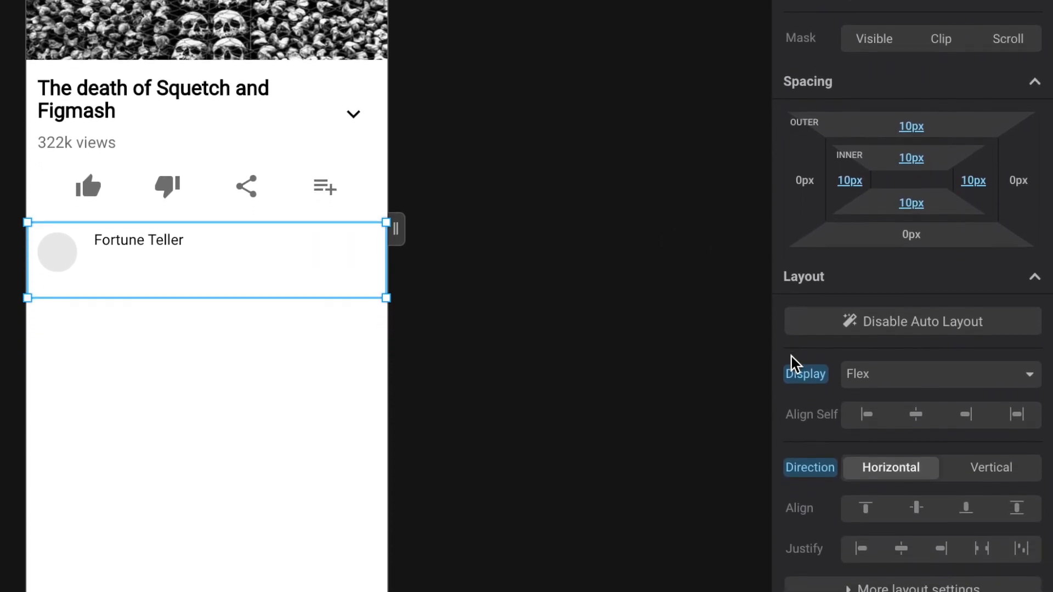
# - Examine the Video Author Bar's layout and typography style settings
pyautogui.scroll(-4, 810, 379)
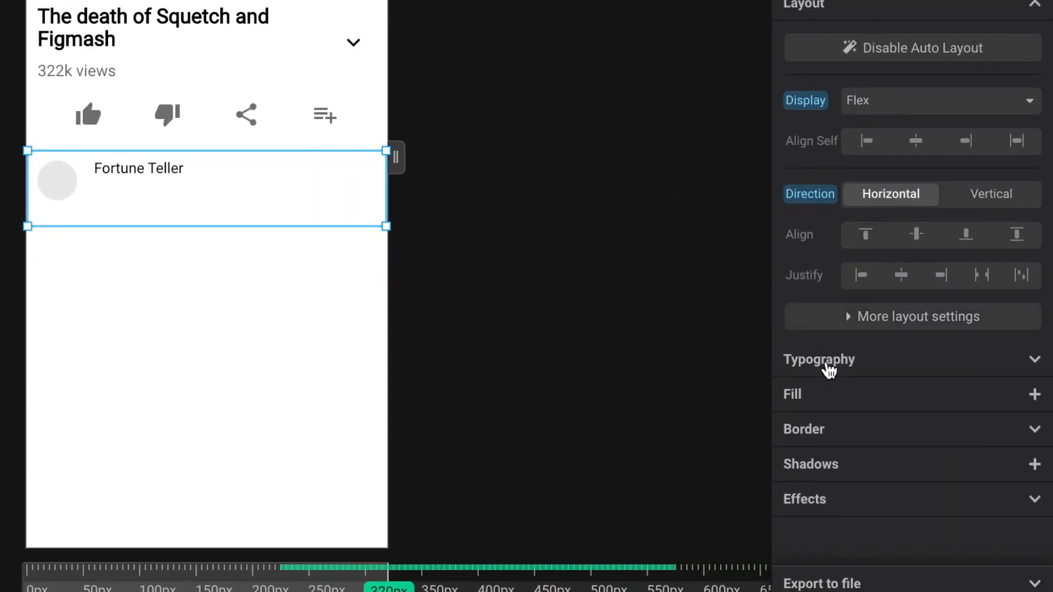
pyautogui.click(827, 365)
pyautogui.scroll(-5, 828, 368)
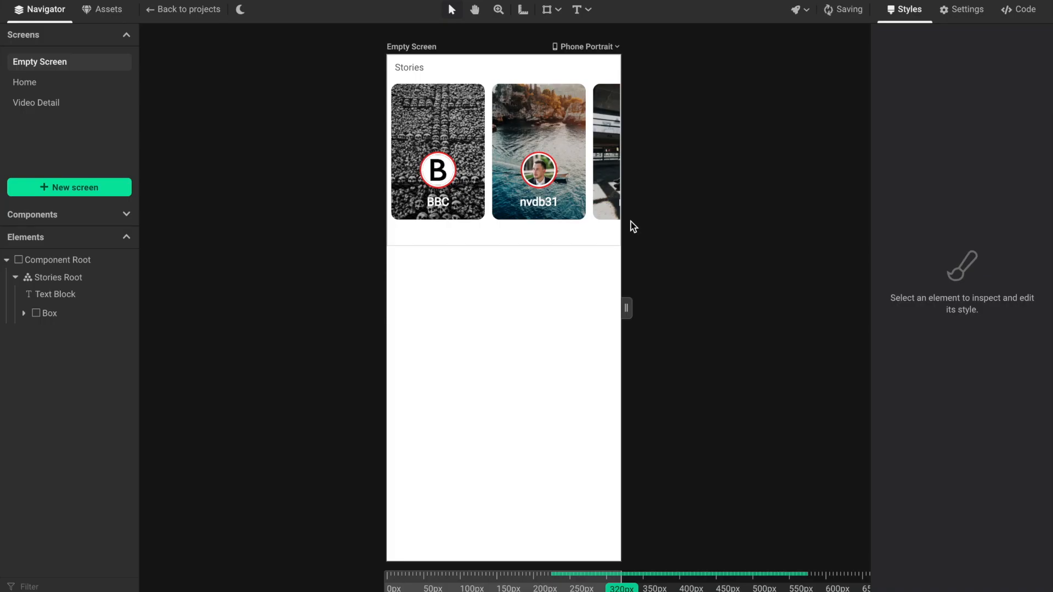
# - Set the Stories Root component's width to 100% and its height to 250 px
pyautogui.click(587, 235)
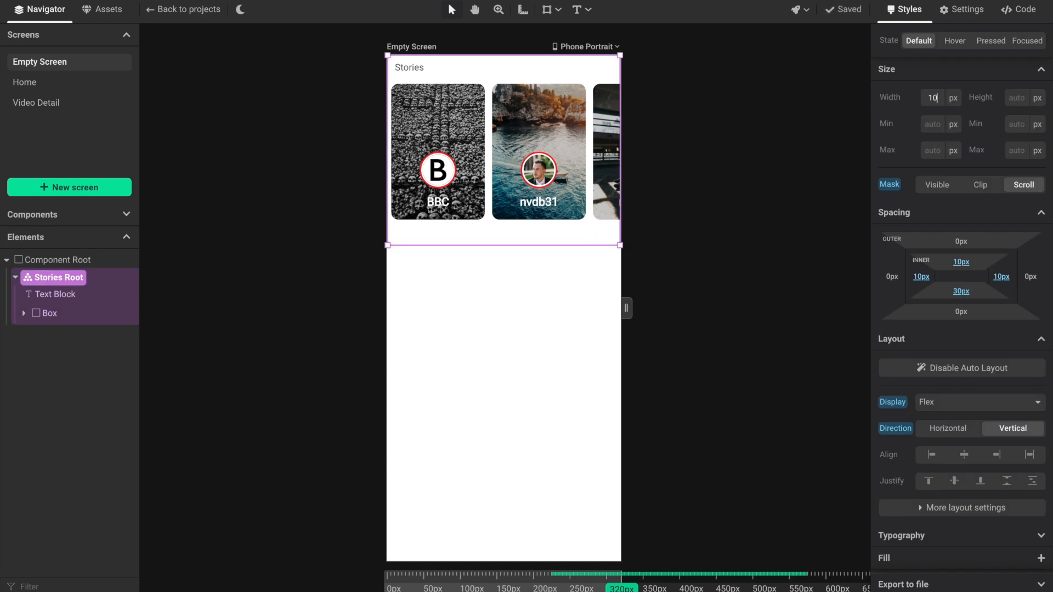
pyautogui.press('Tab')
pyautogui.write('250px')
pyautogui.press('Return')
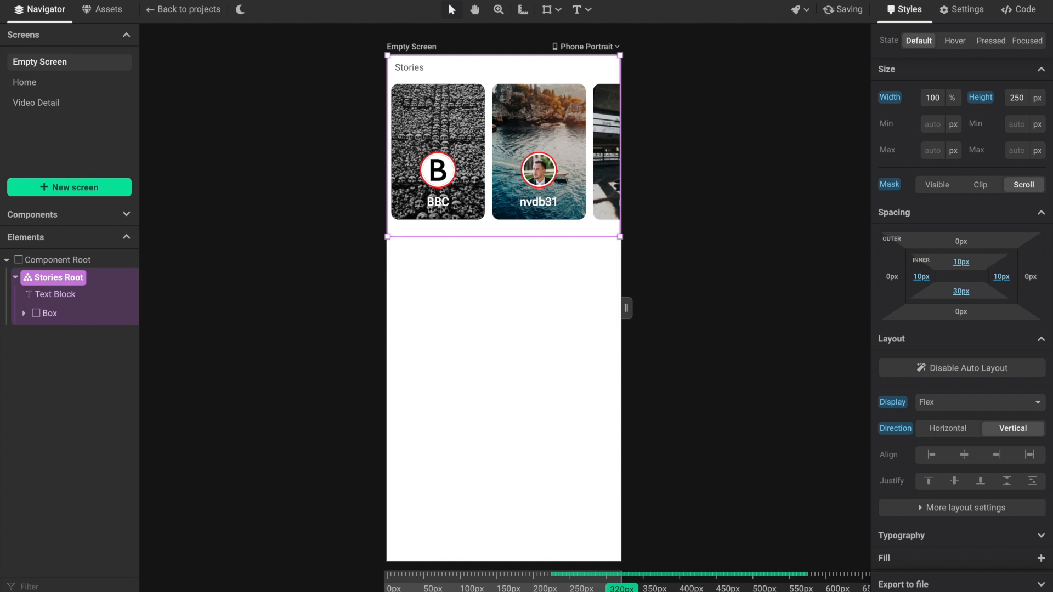
# - Try the Clip mask on Stories Root, restore the Scroll mask, and test horizontal scrolling of the stories
pyautogui.click(976, 189)
pyautogui.click(1021, 188)
pyautogui.hscroll(2, 459, 126)
pyautogui.hscroll(-2, 459, 126)
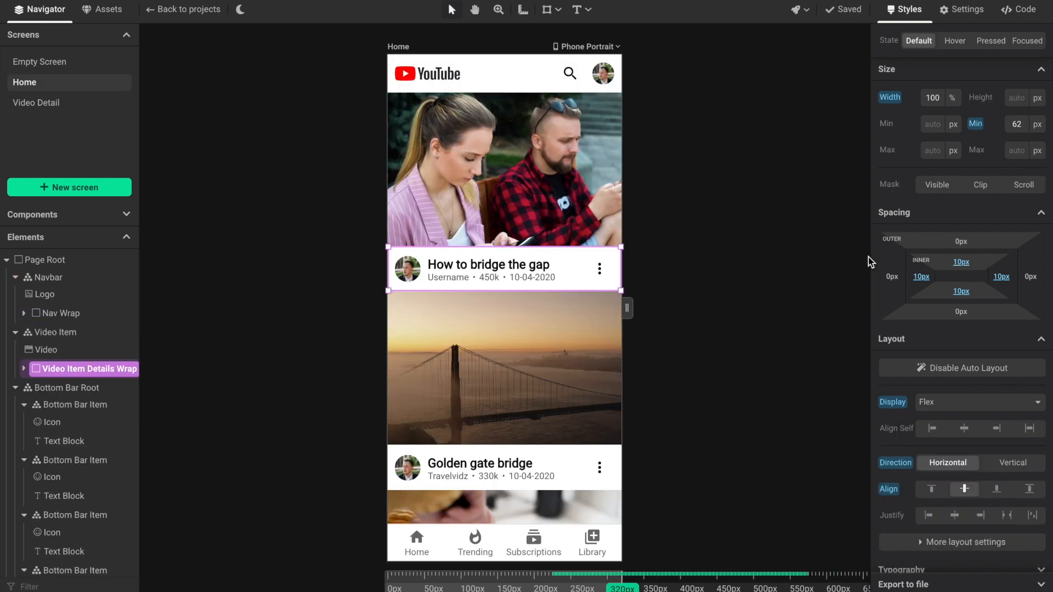
# - Adjust the top spacing of the Video Item Details Wrap on the Home screen
pyautogui.moveTo(924, 242); pyautogui.dragTo(981, 255)
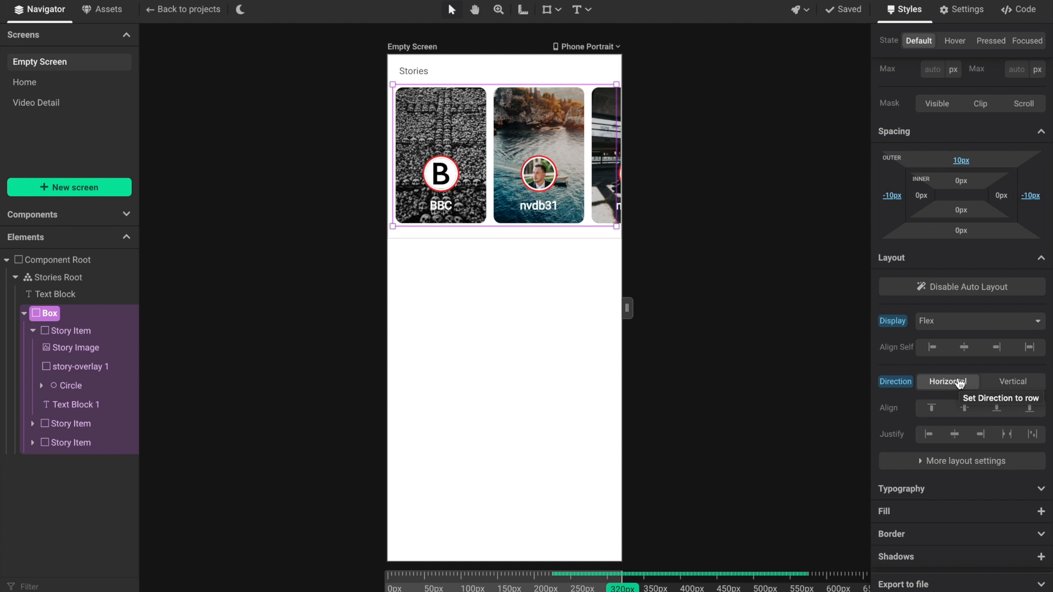
# - Try the Vertical direction on the box holding the story items and return it to Horizontal
pyautogui.click(1012, 382)
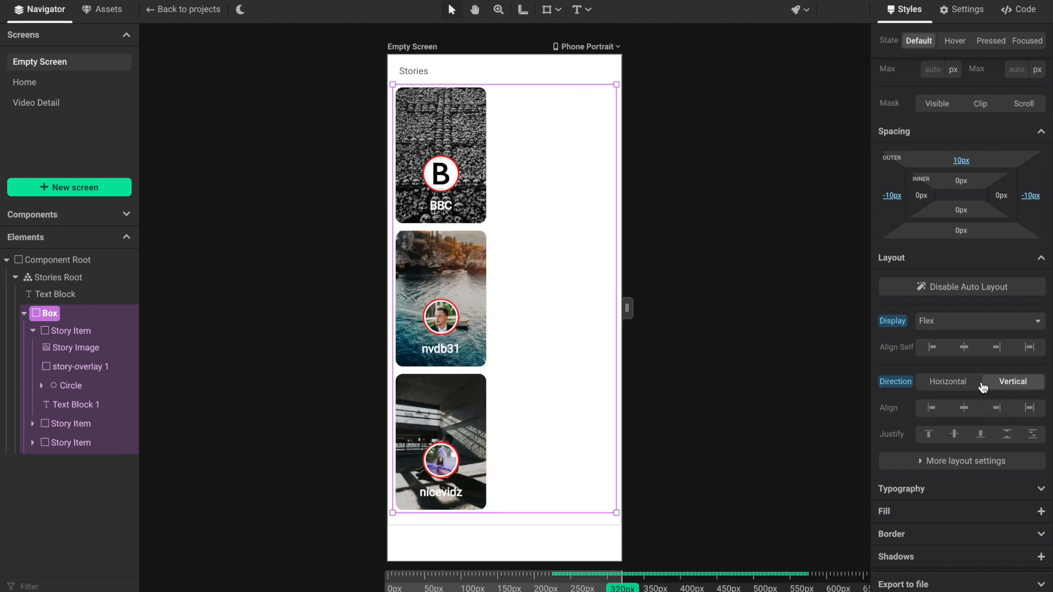
pyautogui.click(951, 385)
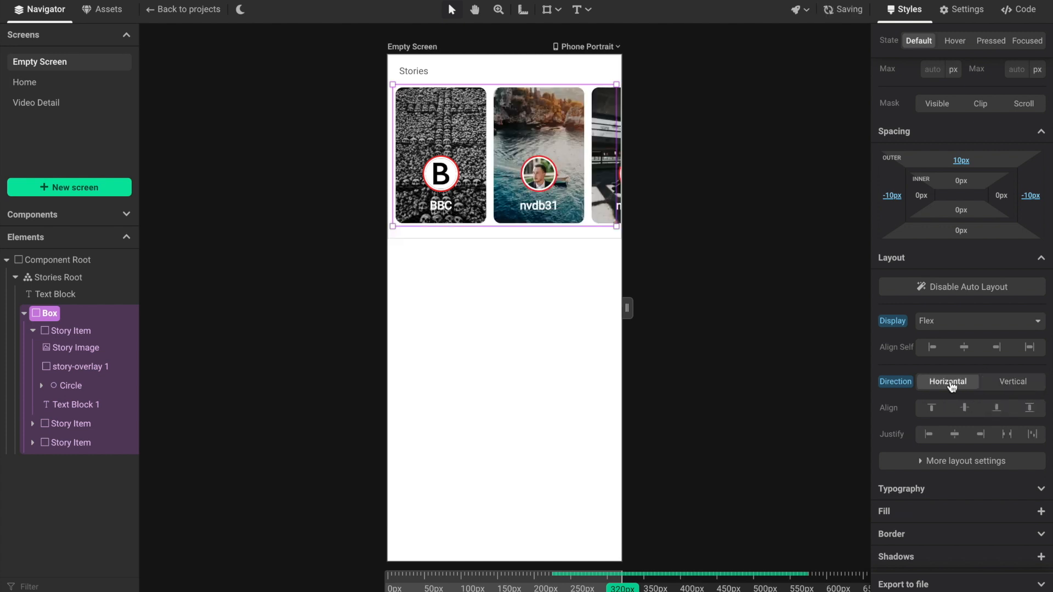
# - Justify the contents of the first Story Item to the center
pyautogui.click(51, 328)
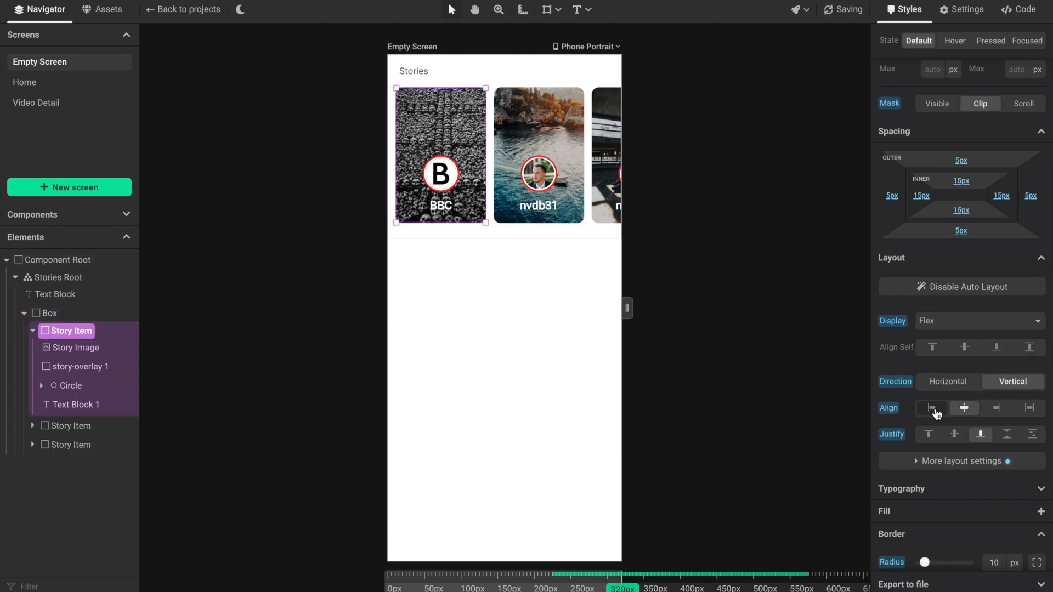
pyautogui.click(954, 435)
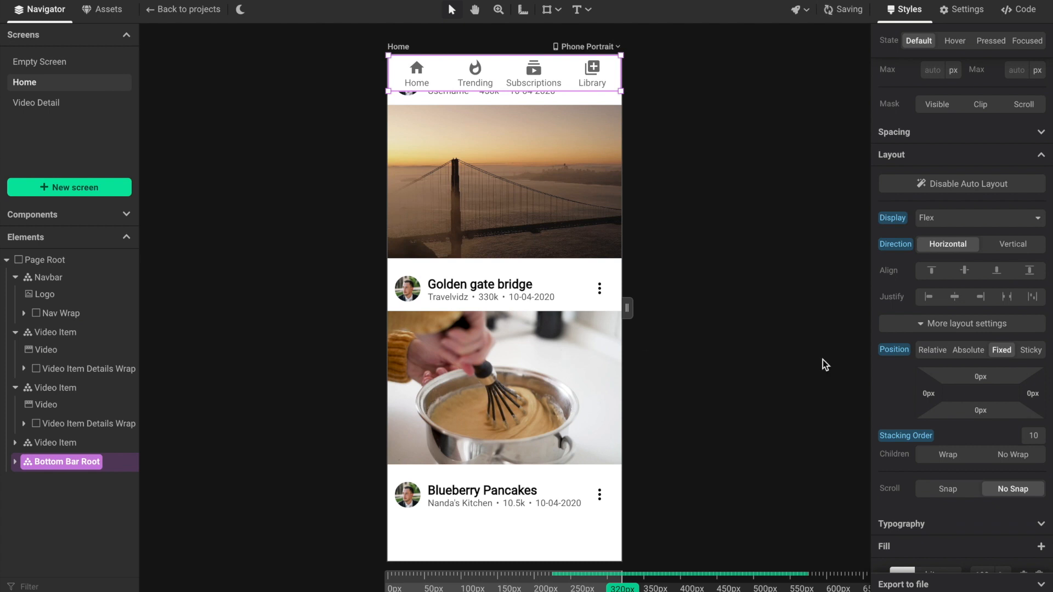
# - Anchor the fixed Bottom Bar Root on the Home screen with a bottom offset of -1 px
pyautogui.click(980, 410)
pyautogui.scroll(4, 555, 347)
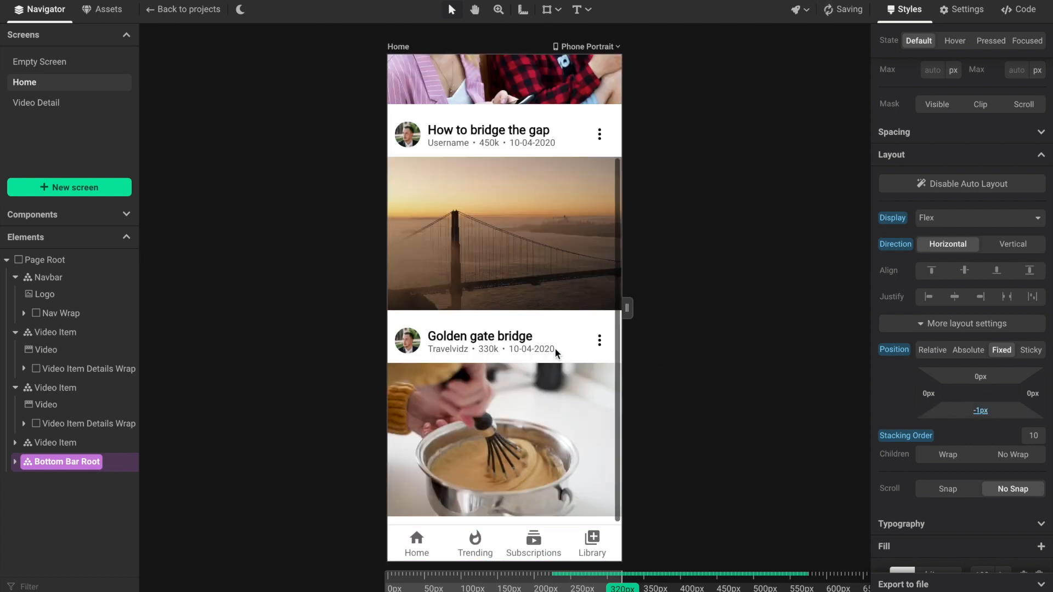
# - Preview the Home screen's lower content by scrolling the Stories carousel to its end and back
pyautogui.scroll(-4, 555, 348)
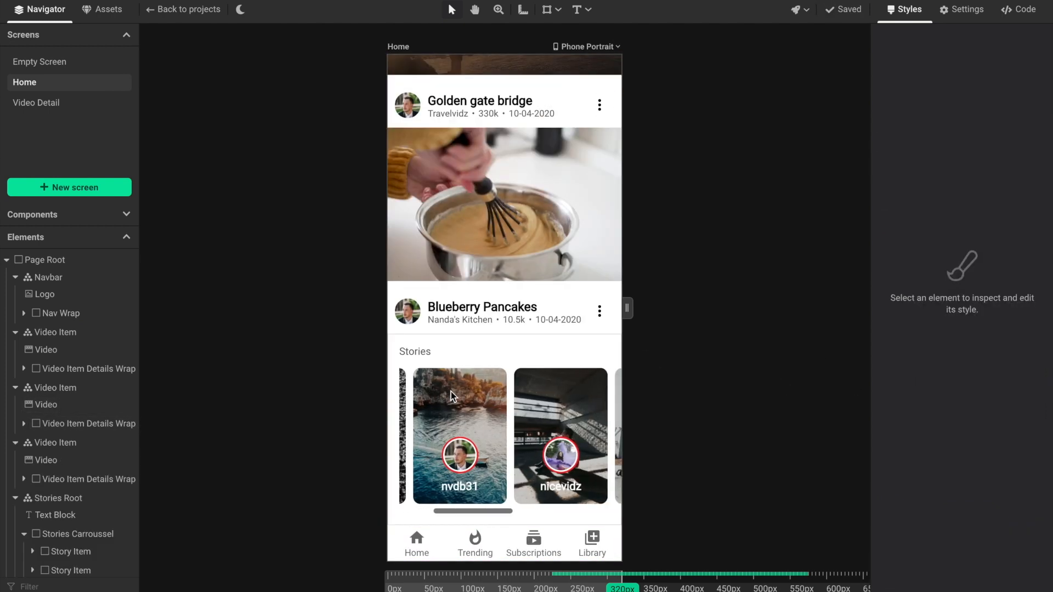
pyautogui.hscroll(3, 451, 391)
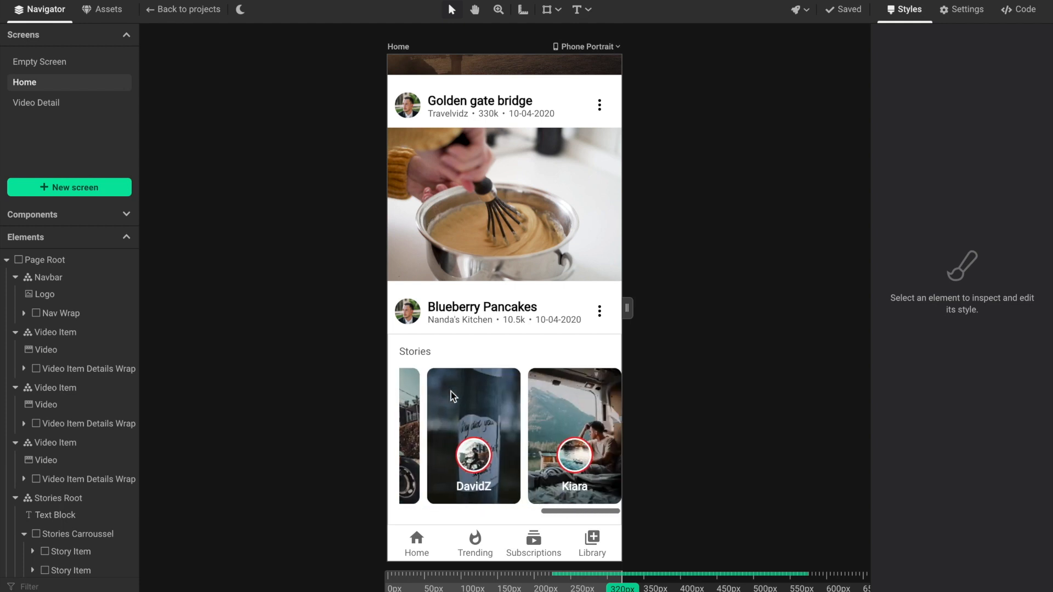
pyautogui.hscroll(-5, 451, 392)
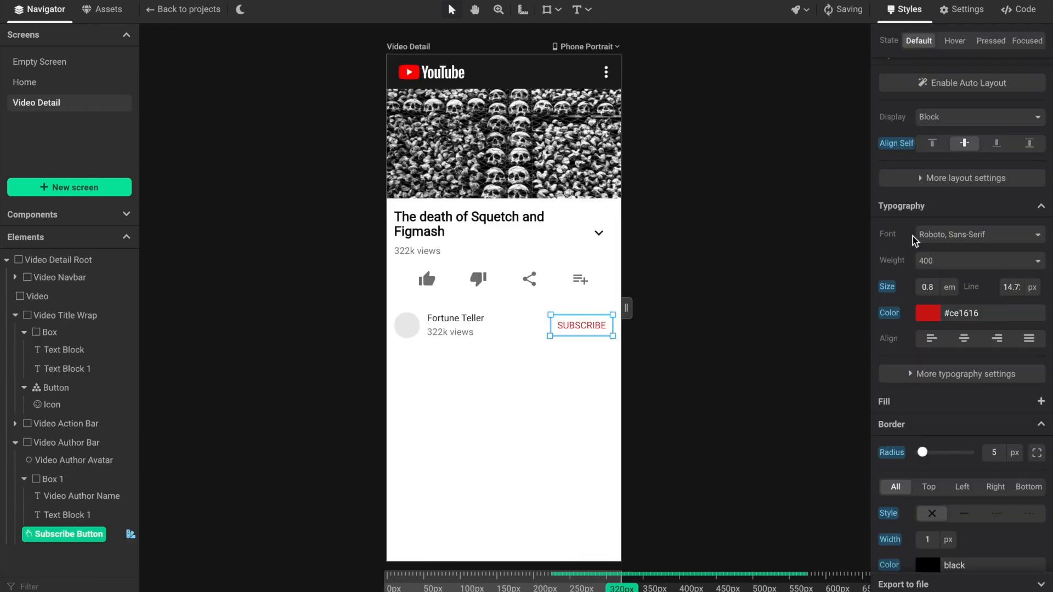
# - Give the Subscribe button's text the Roboto font and a bolder weight, and open its additional typography settings
pyautogui.click(951, 240)
pyautogui.click(948, 256)
pyautogui.click(952, 264)
pyautogui.click(950, 355)
pyautogui.click(954, 373)
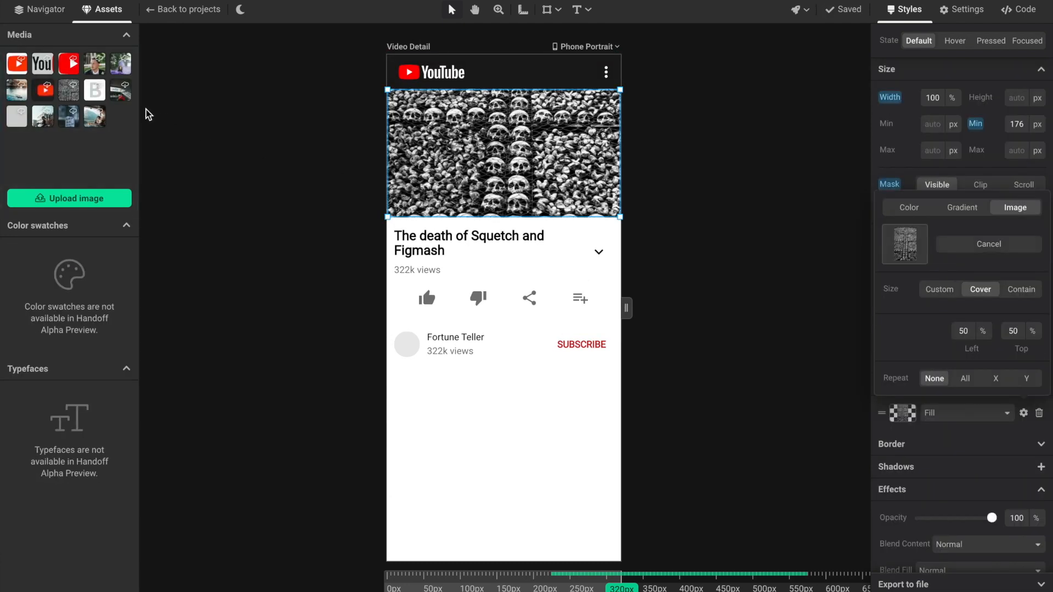
# - Replace the Video box's fill image with another picture from the project media, and adjust the Video Navbar's background blur
pyautogui.click(124, 101)
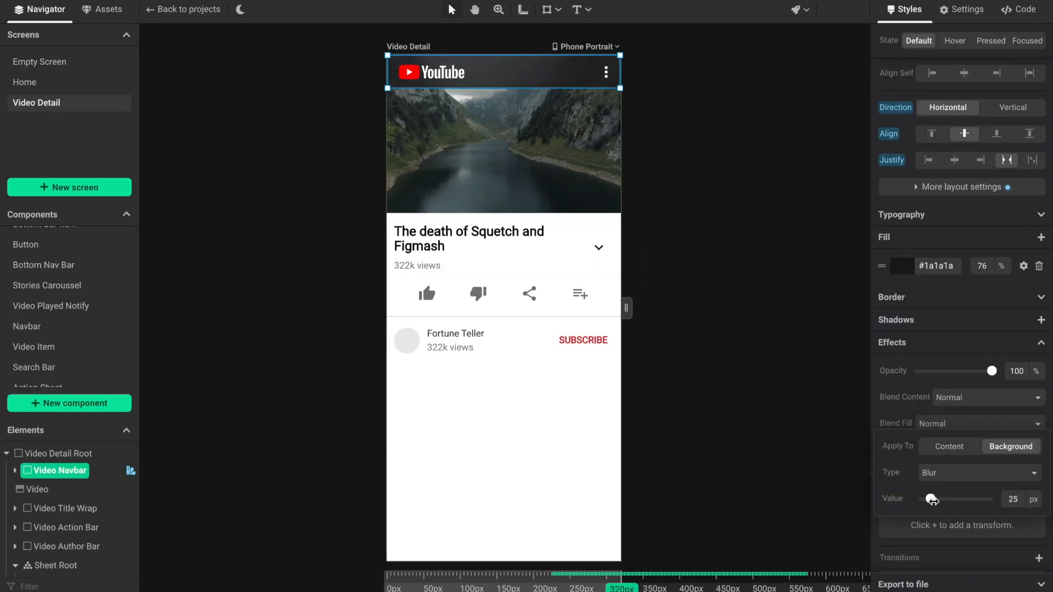
pyautogui.moveTo(932, 499); pyautogui.dragTo(928, 500)
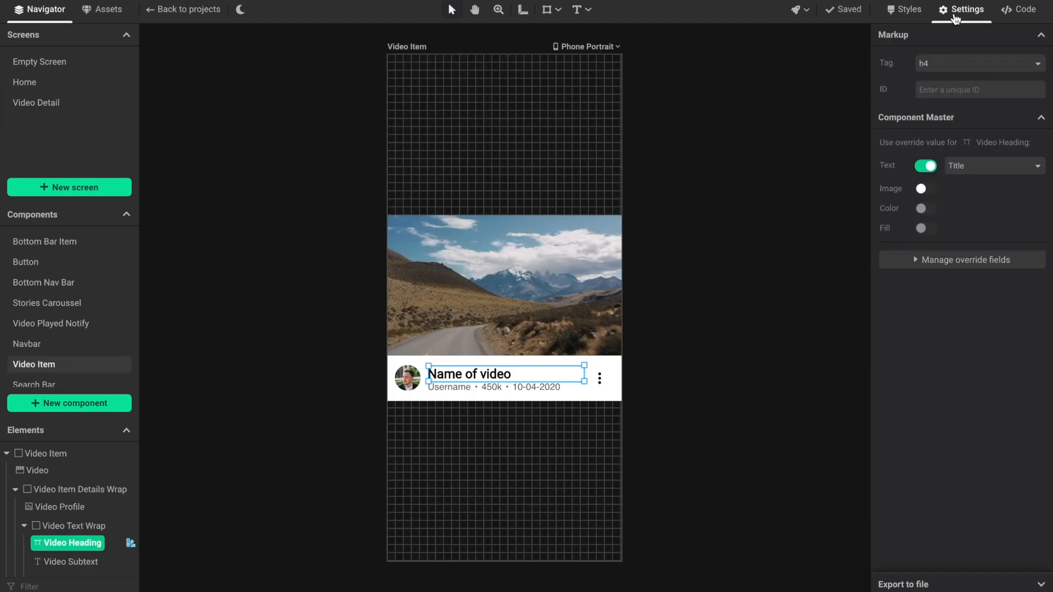
# - Show the heading tag choices for the Video Item's Video Heading, and set the Search Bar input's placeholder to "Search on YouTube"
pyautogui.click(954, 65)
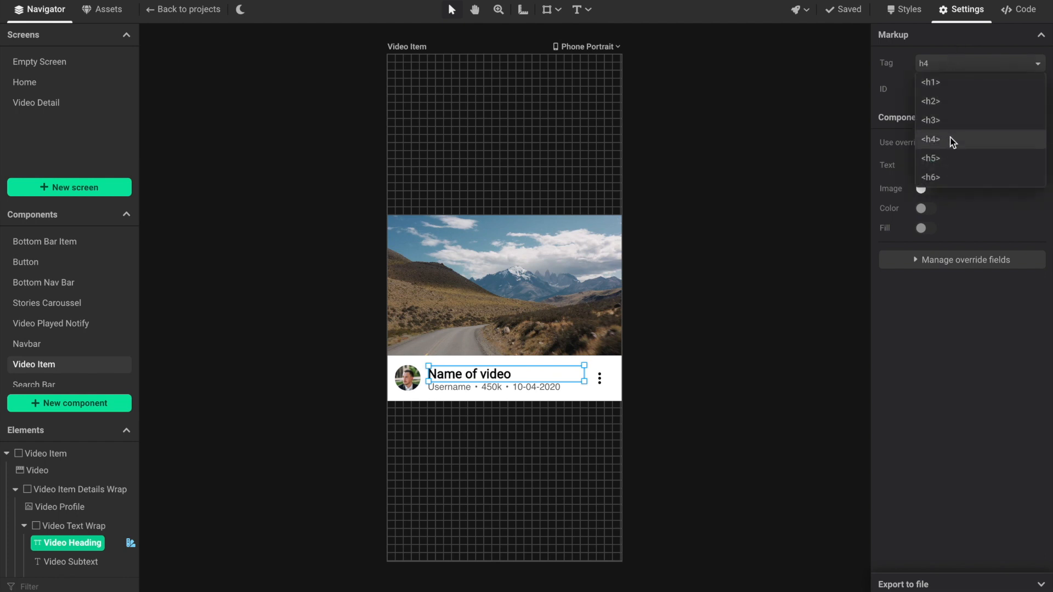
pyautogui.write('Search on YouTu')
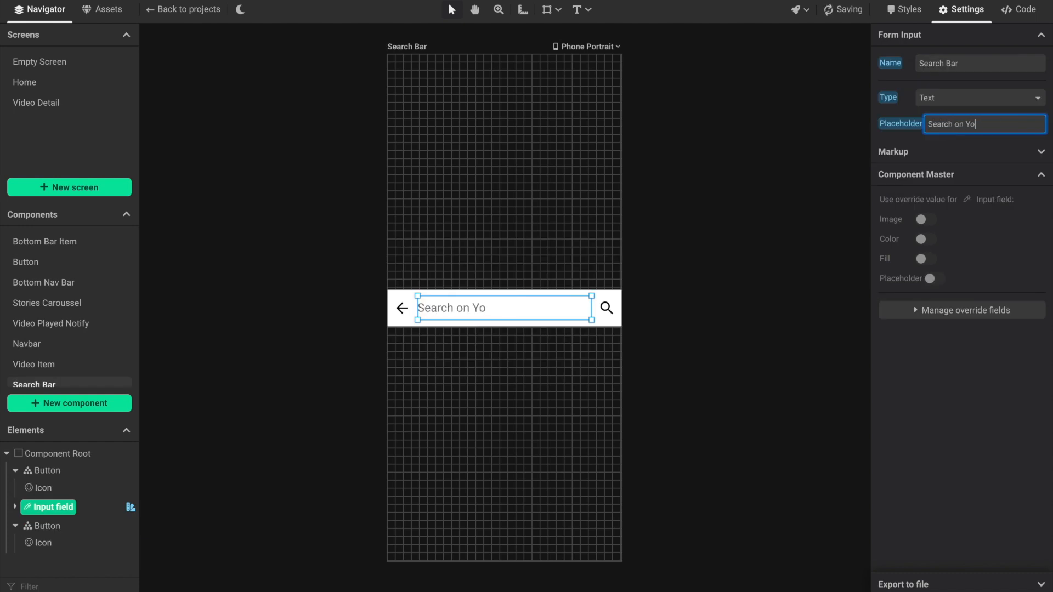
pyautogui.write('be')
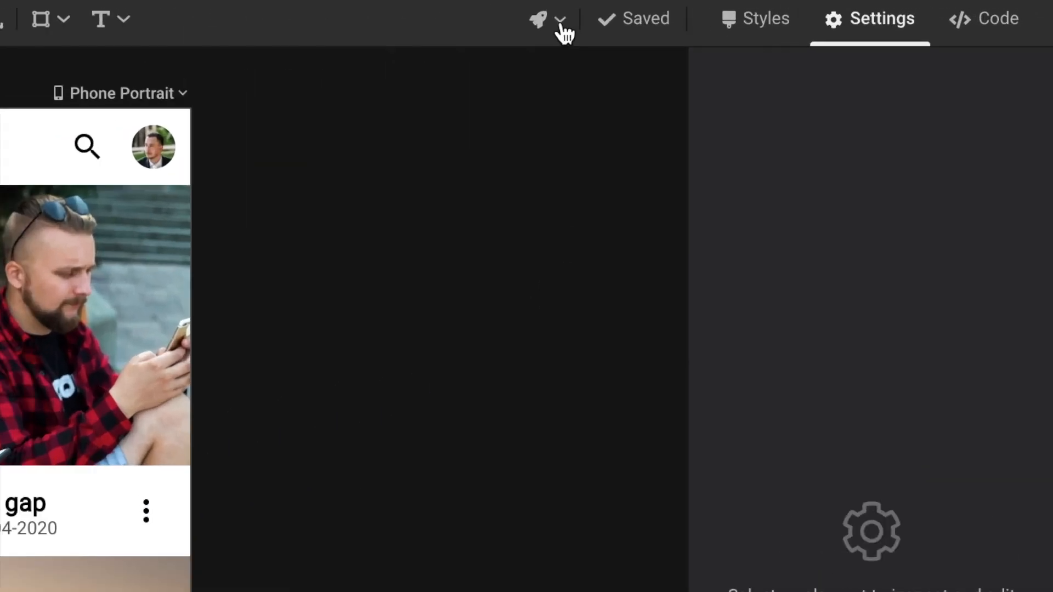
# - Open the publishing options, and export the project's code as a UI Library with the Vue.Js – Single File Component wrapper
pyautogui.click(807, 12)
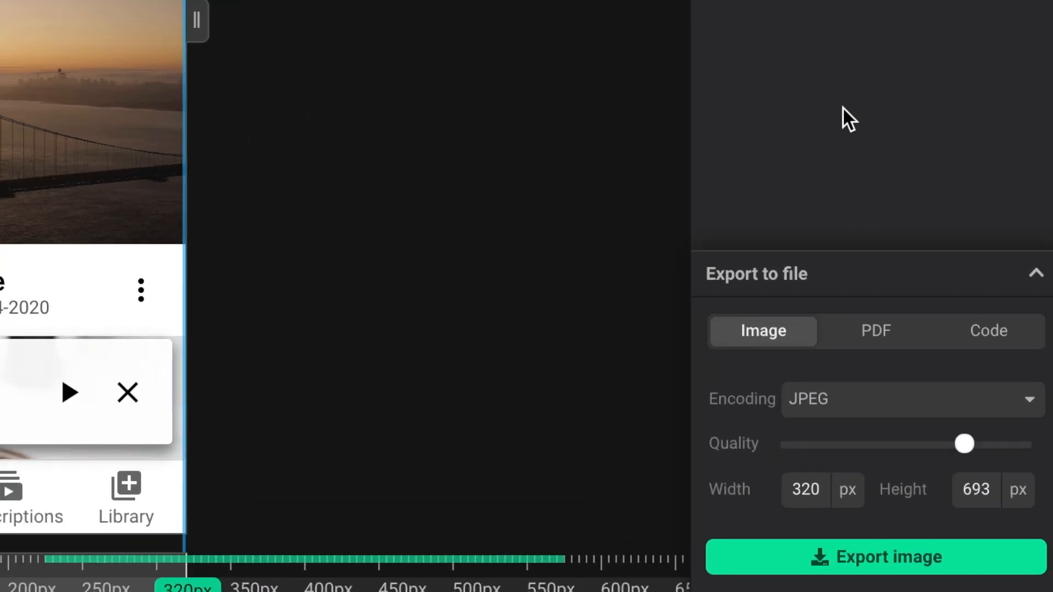
pyautogui.click(985, 344)
pyautogui.click(906, 556)
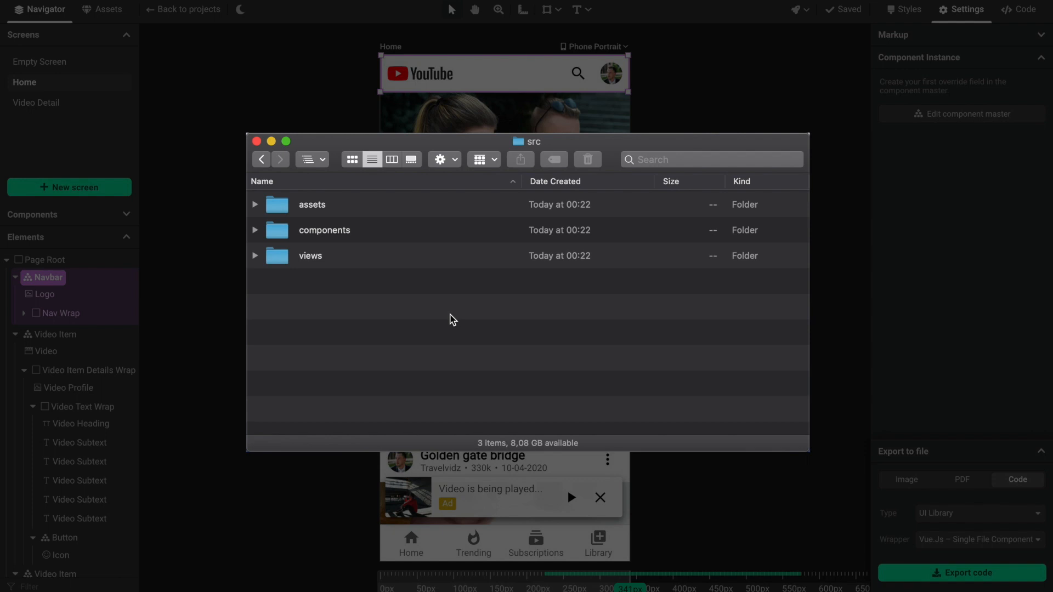
# - Open the views folder inside the exported src folder and go through its files to VideoDetail.vue
pyautogui.press('Down')
pyautogui.press('Down')
pyautogui.press('Down')
pyautogui.press('super+Down')
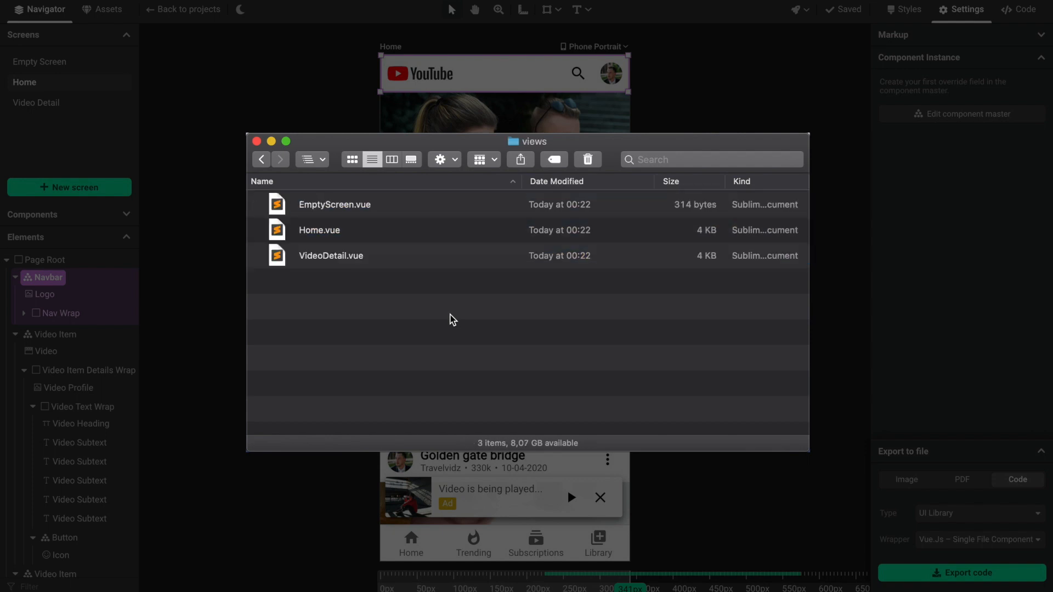
pyautogui.press('Down')
pyautogui.press('Down')
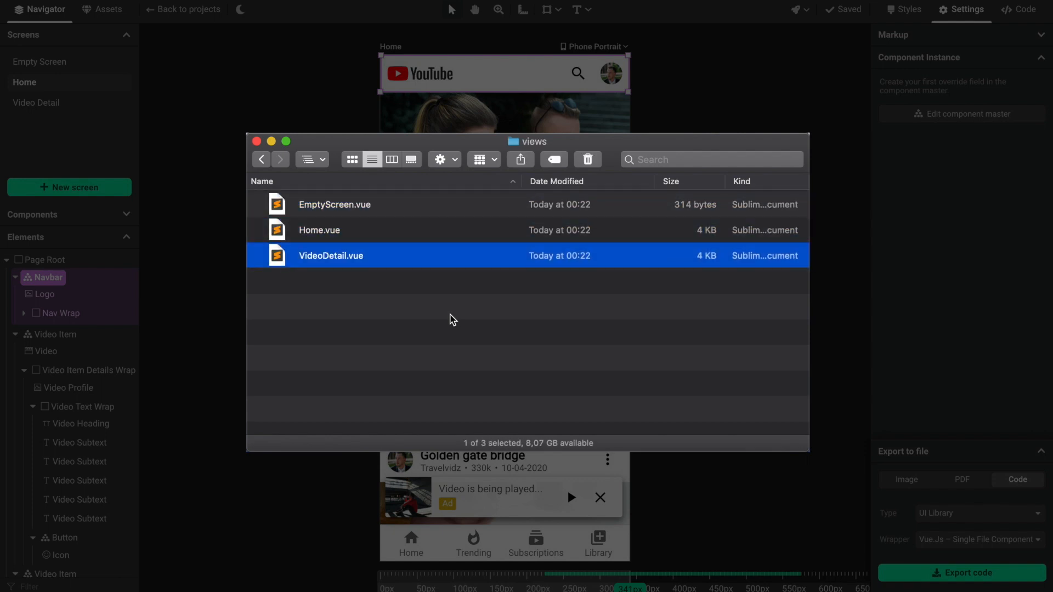
# - Return to the top level of the Youtube Export folder and select index.js
pyautogui.press('super+Up')
pyautogui.press('super+Up')
pyautogui.press('Up')
pyautogui.press('Up')
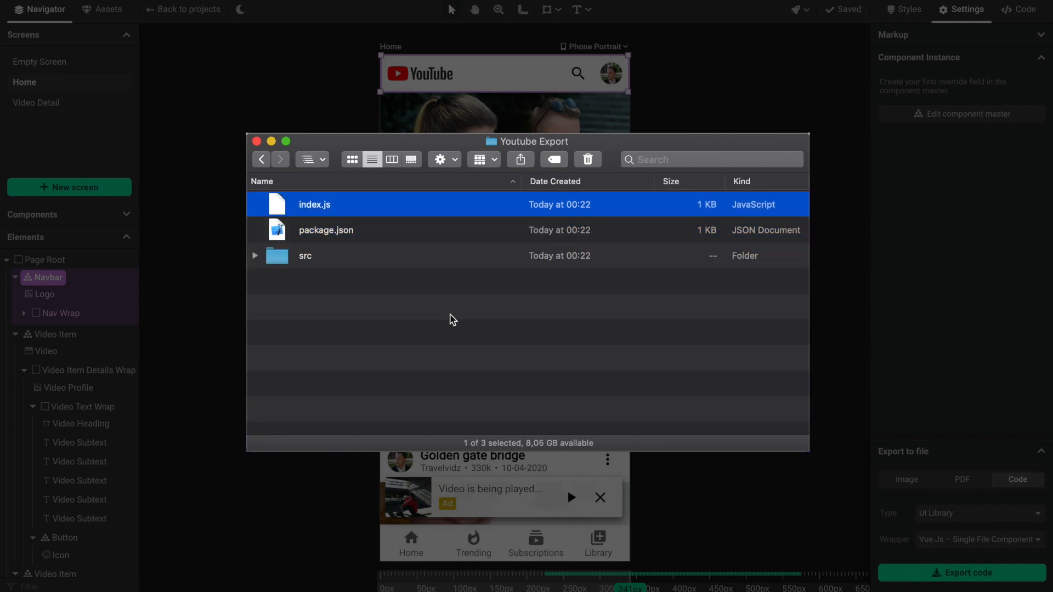
# - Display the Home screen Navbar's code and show its styling for the whole component
pyautogui.click(1018, 10)
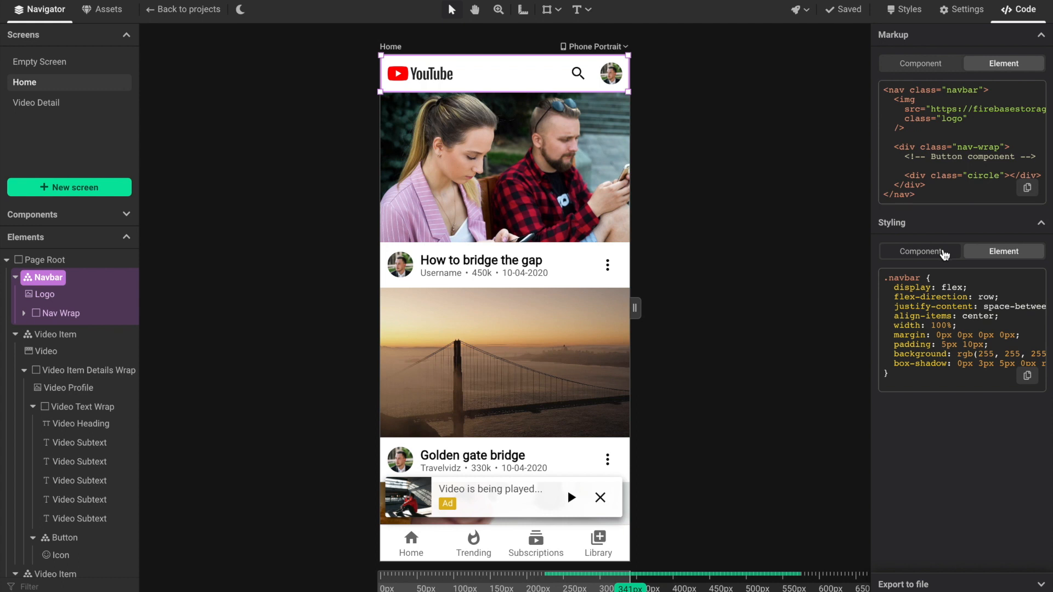
pyautogui.click(948, 255)
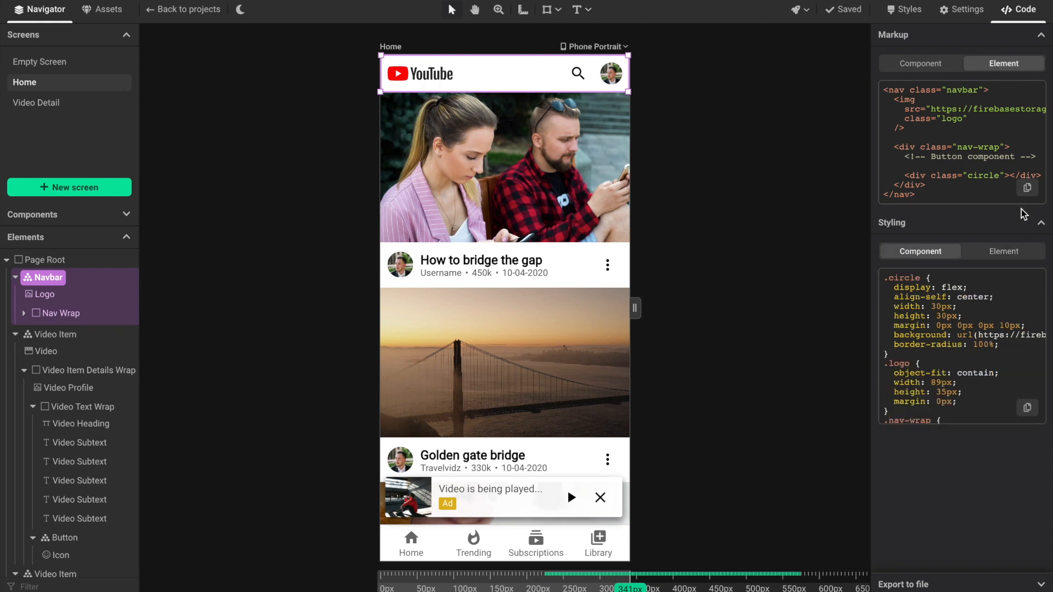
# - Select the video of the first Video Item on the Home screen and bring up its context options
pyautogui.click(550, 183)
pyautogui.rightClick(550, 184)
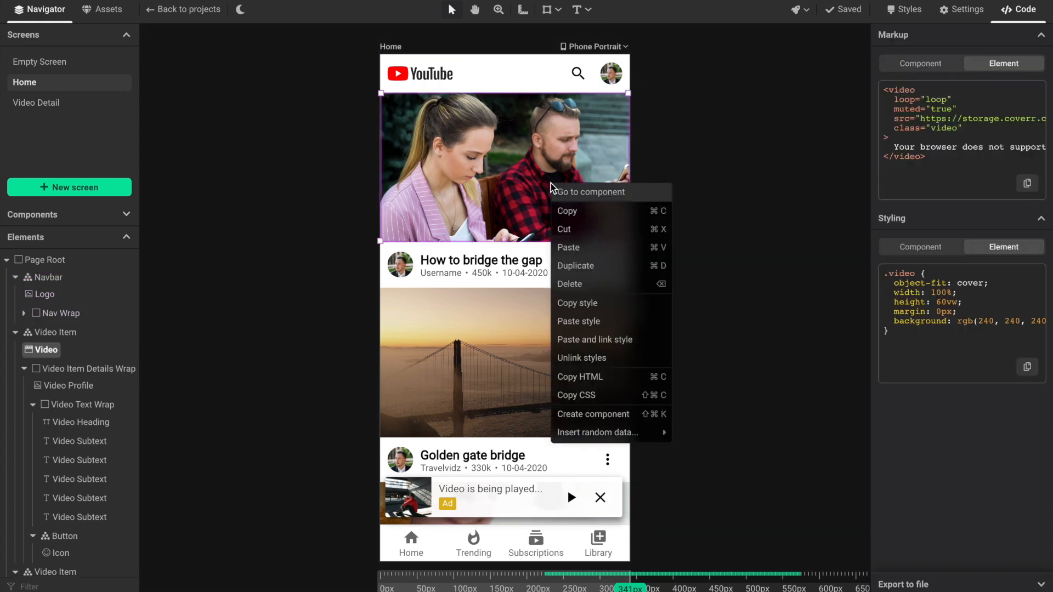